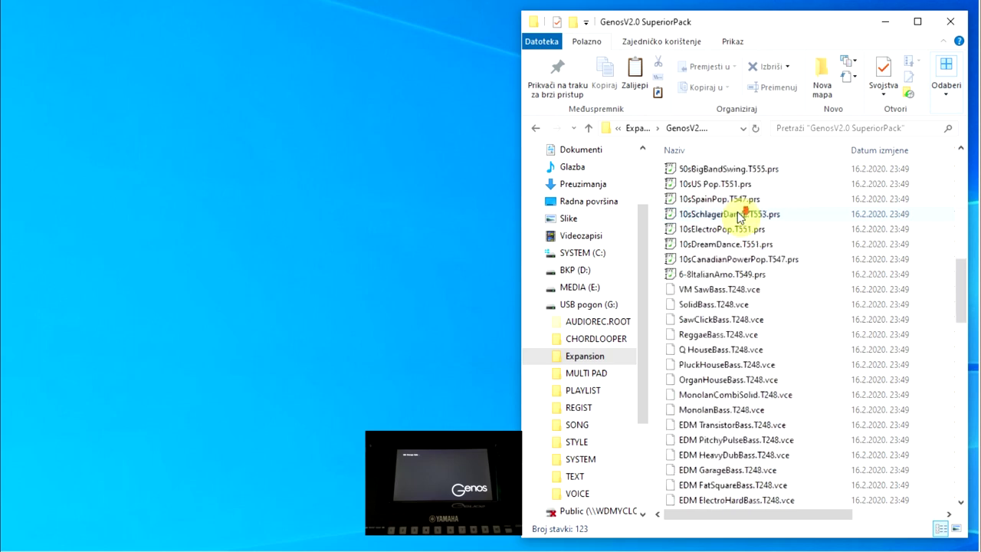
Select the files from VM SawBass.T248.vce through FemaleBallad.T253.sa2 in the GenosV2.0 SuperiorPack folder
scroll(740, 217, "up", 1)
scroll(739, 217, "down", 1)
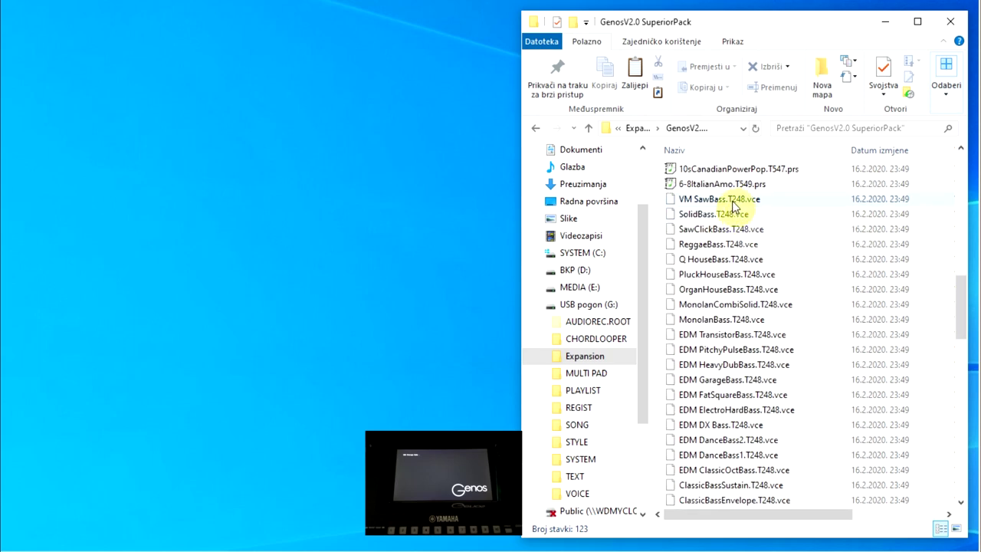
left_click(733, 200)
left_click_drag(959, 293, 967, 387)
left_click(745, 291, "shift")
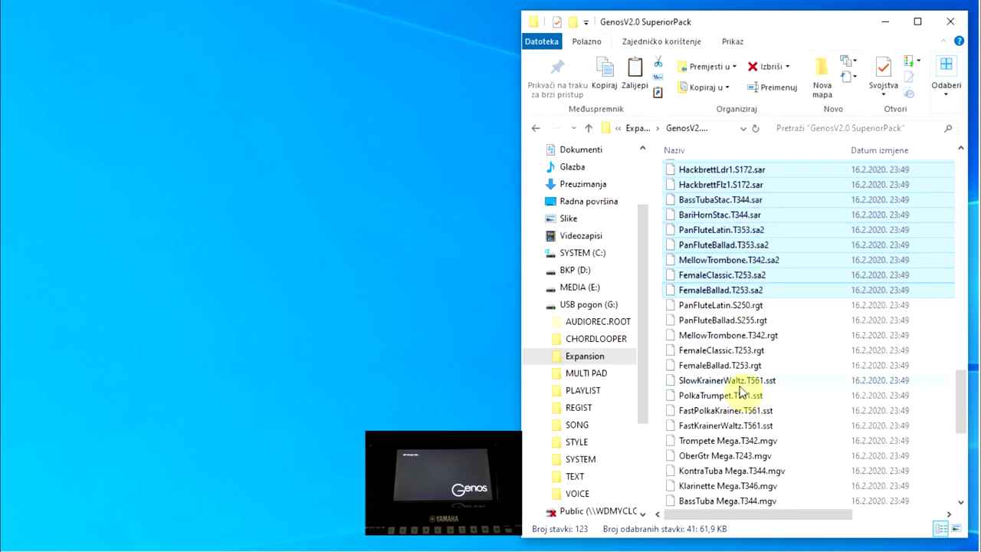
Add the .liv files from ZitherMelodie.T325.liv through ClubAkkordeon2.T241.liv to the selection and copy all selected voice files
scroll(787, 391, "down", 6)
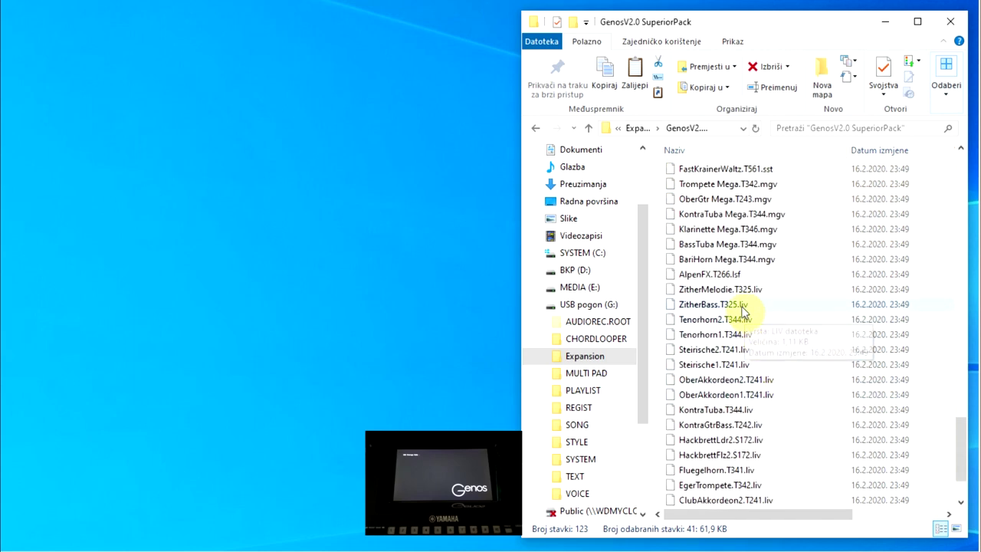
left_click(716, 292, "ctrl")
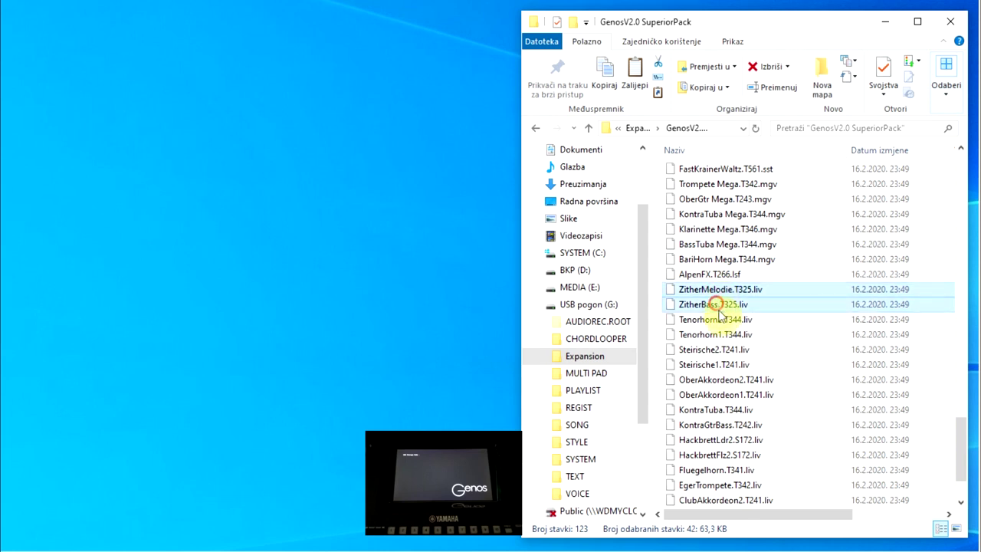
left_click(716, 321, "ctrl")
left_click(714, 334, "ctrl")
left_click(720, 366, "ctrl")
left_click(721, 381, "ctrl")
left_click(722, 395, "ctrl")
left_click(723, 411, "ctrl")
left_click(724, 426, "ctrl")
left_click(723, 441, "ctrl")
left_click(722, 456, "ctrl")
left_click(724, 470, "ctrl")
left_click(726, 486, "ctrl")
left_click(729, 501, "ctrl")
scroll(792, 364, "up", 7)
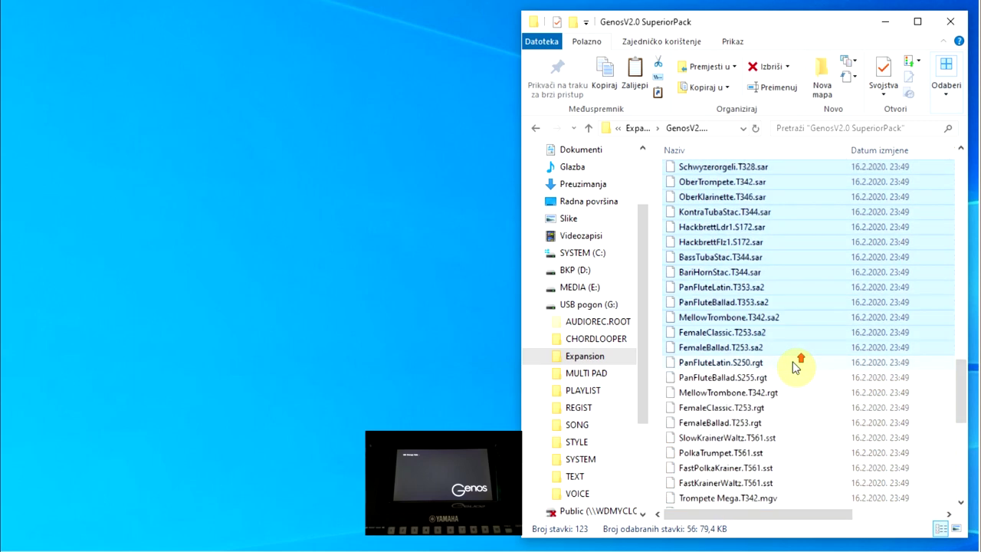
scroll(792, 364, "up", 3)
right_click(779, 284)
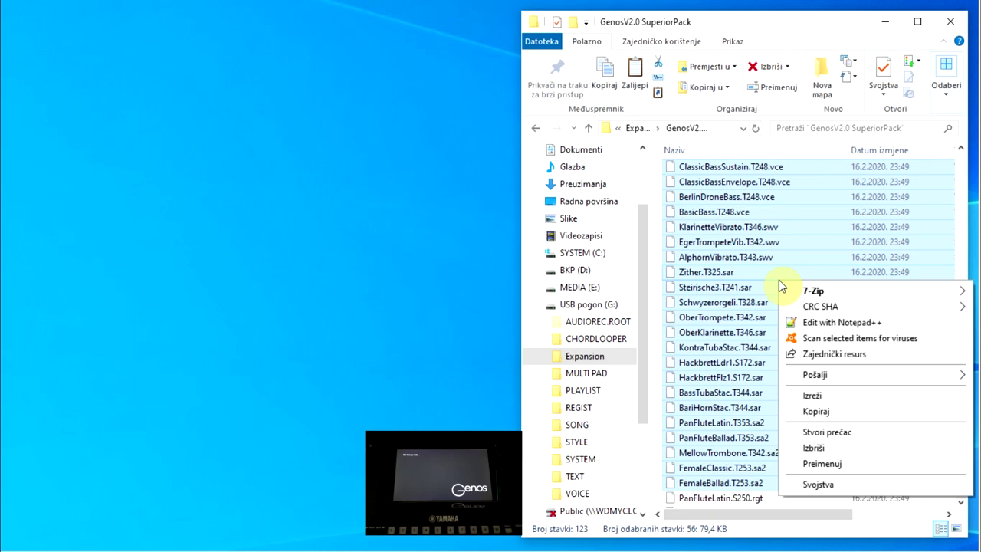
left_click(831, 412)
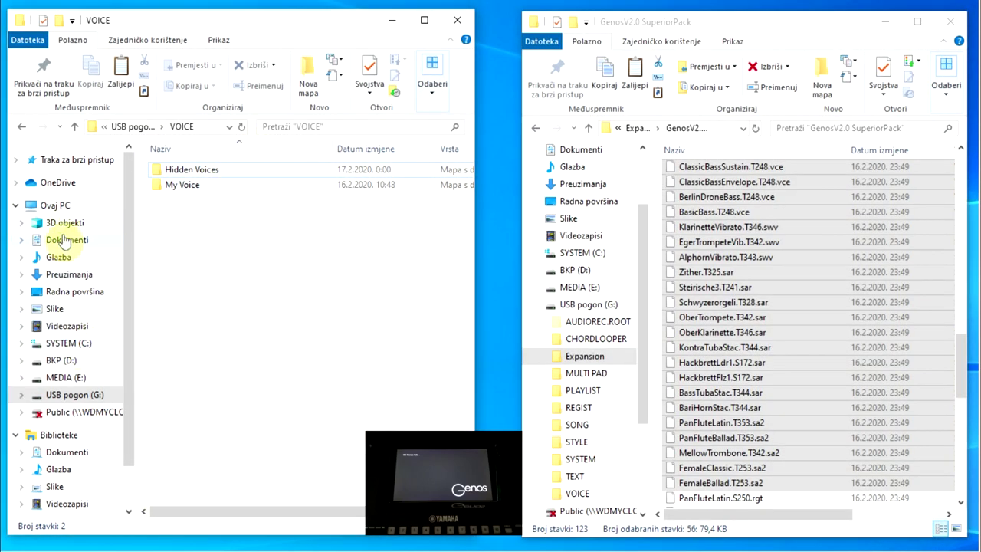
Open the VOICE folder on USB drive G: in the second Explorer window
left_click(53, 206)
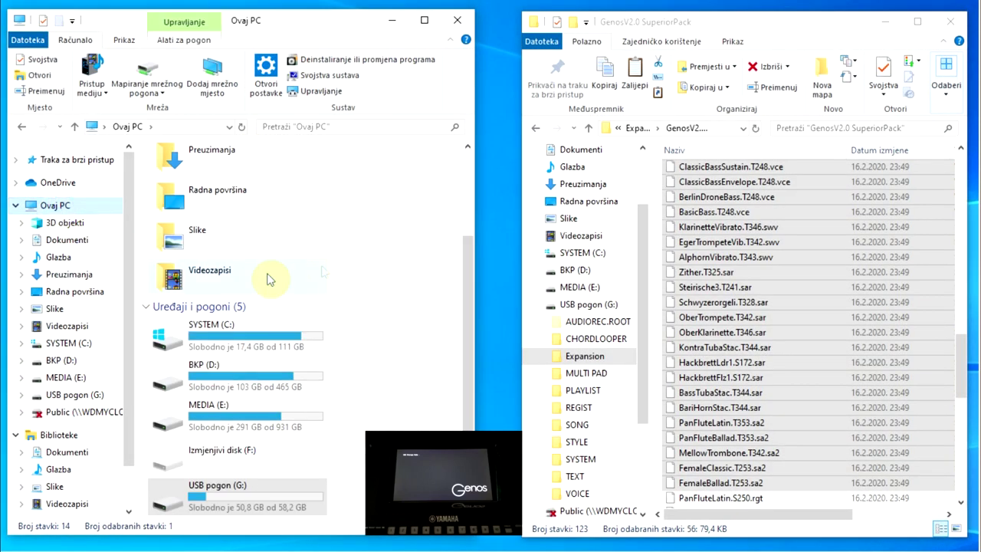
scroll(364, 233, "down", 2)
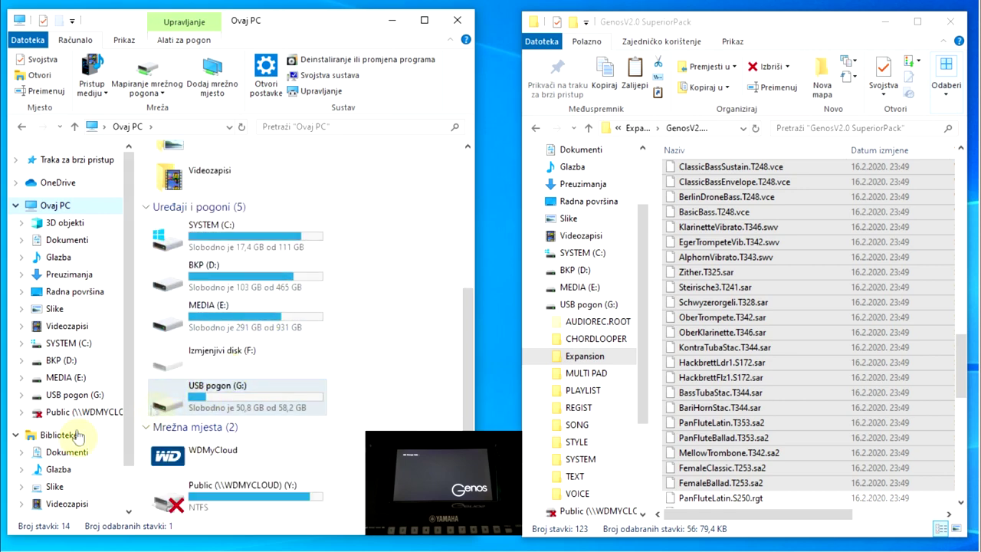
left_click(22, 395)
left_click(59, 303)
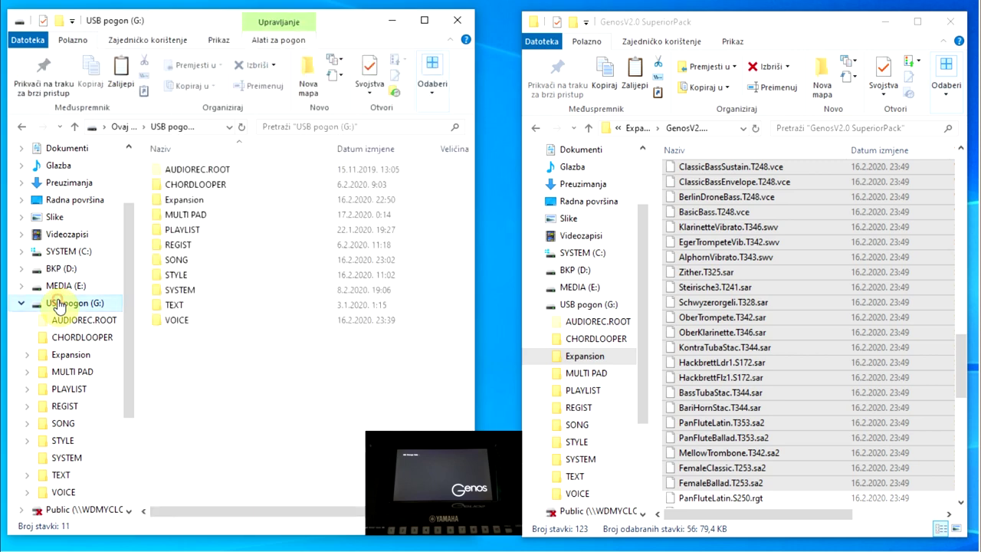
double_click(182, 320)
Create a folder named "Expansion Voice" inside VOICE and open it
right_click(203, 257)
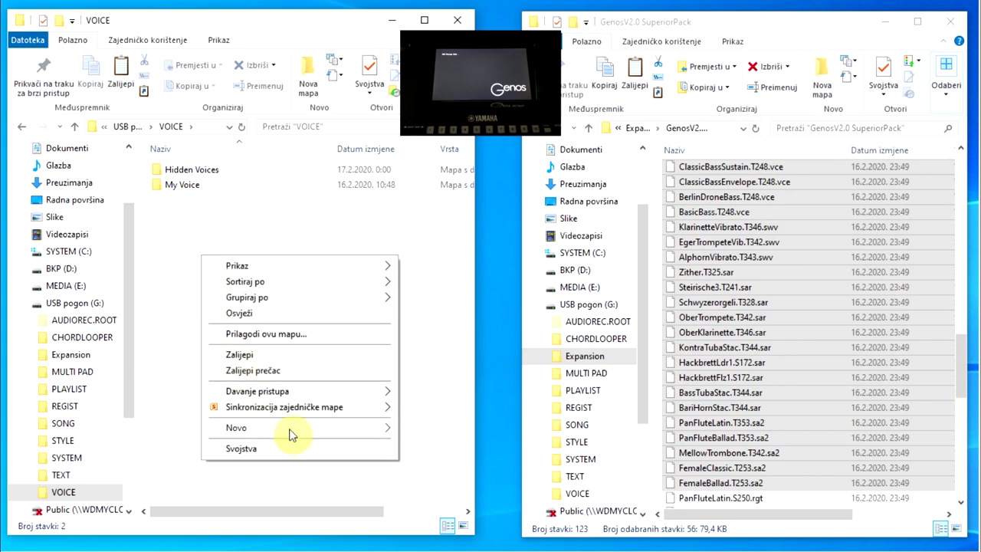
mouse_move(291, 433)
left_click(420, 429)
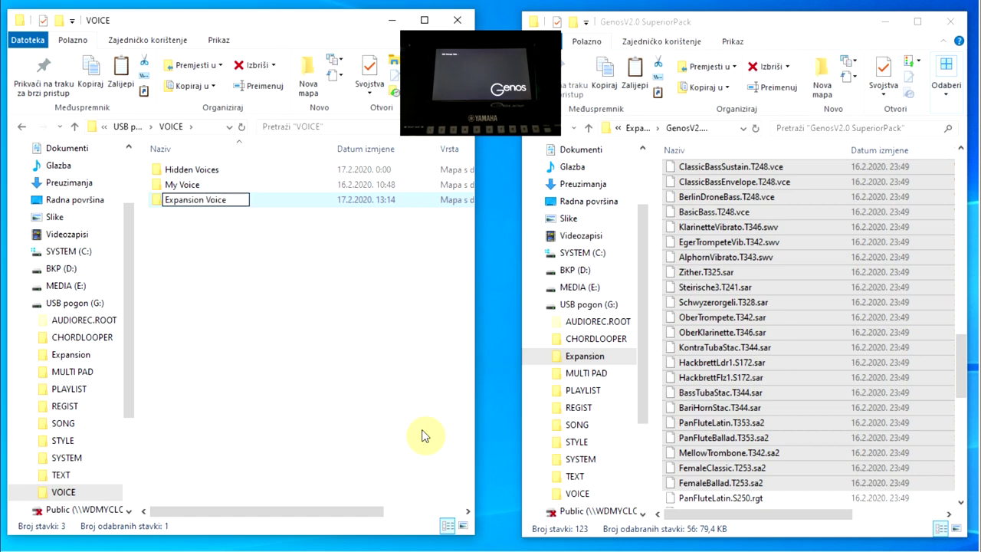
type("Expansion Voice")
key("Return")
key("Return")
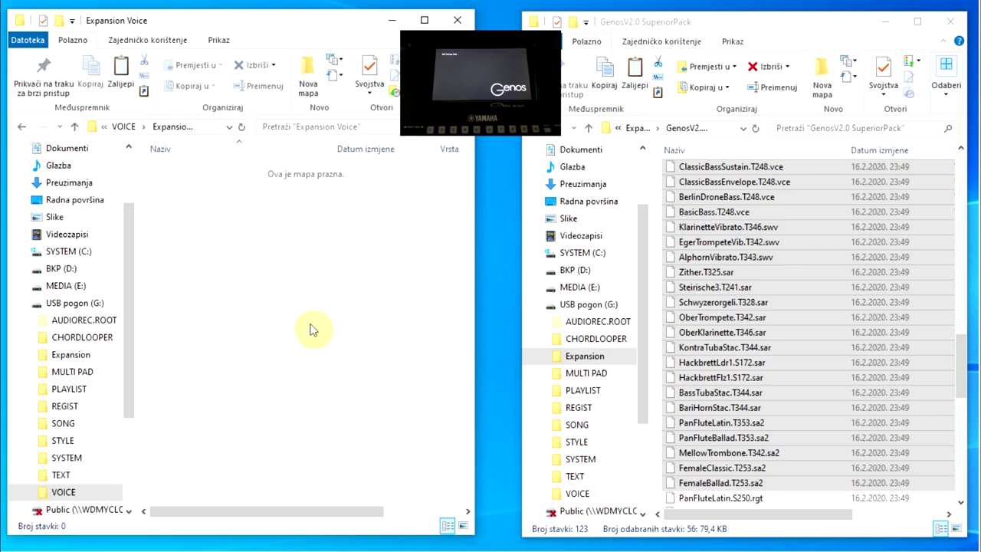
Paste the copied voice files into the Expansion Voice folder and go back to the VOICE folder
right_click(273, 275)
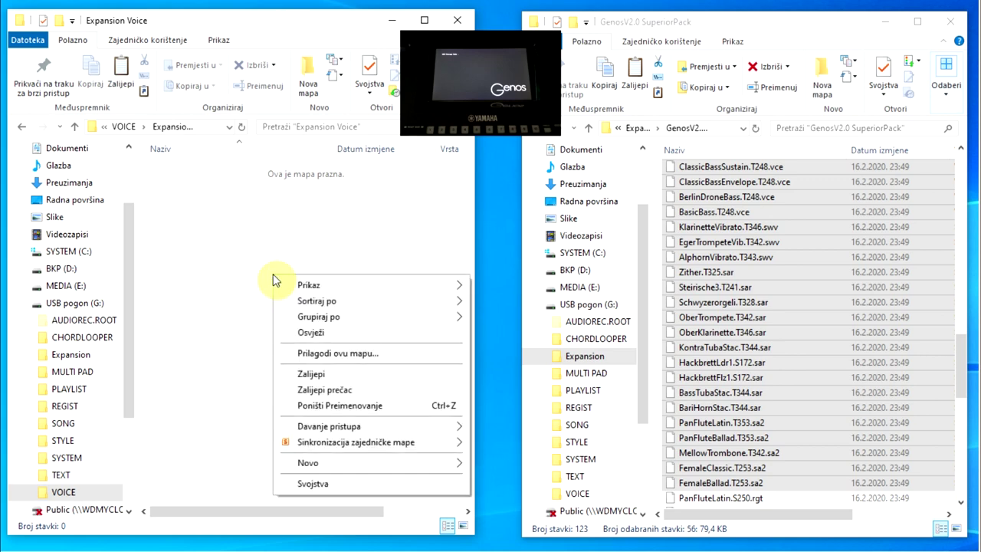
left_click(318, 375)
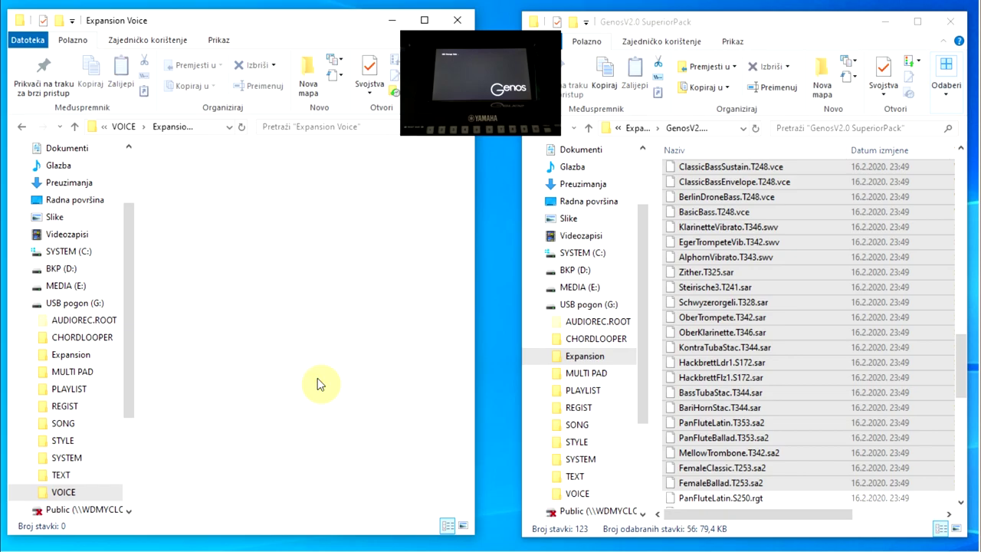
left_click_drag(467, 416, 454, 457)
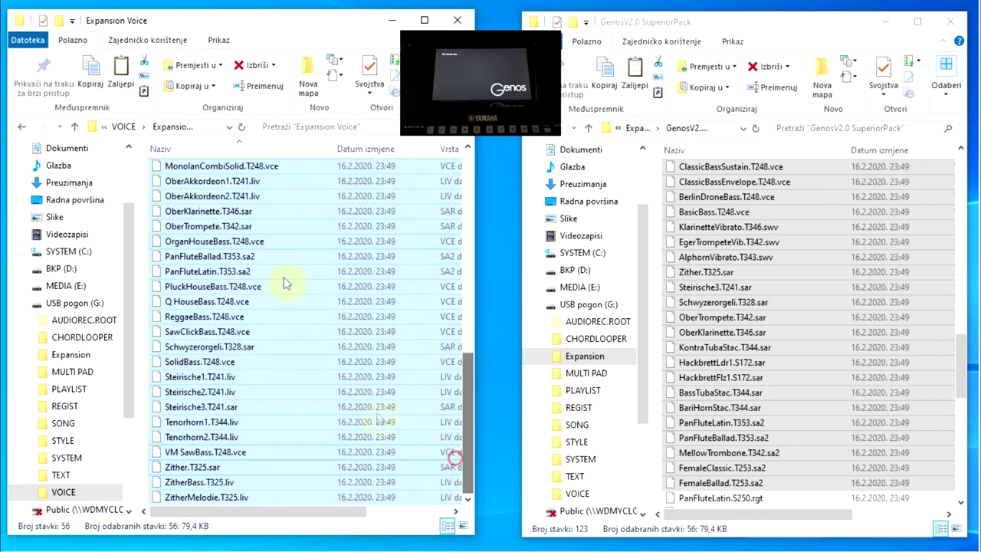
left_click(161, 129)
left_click(123, 127)
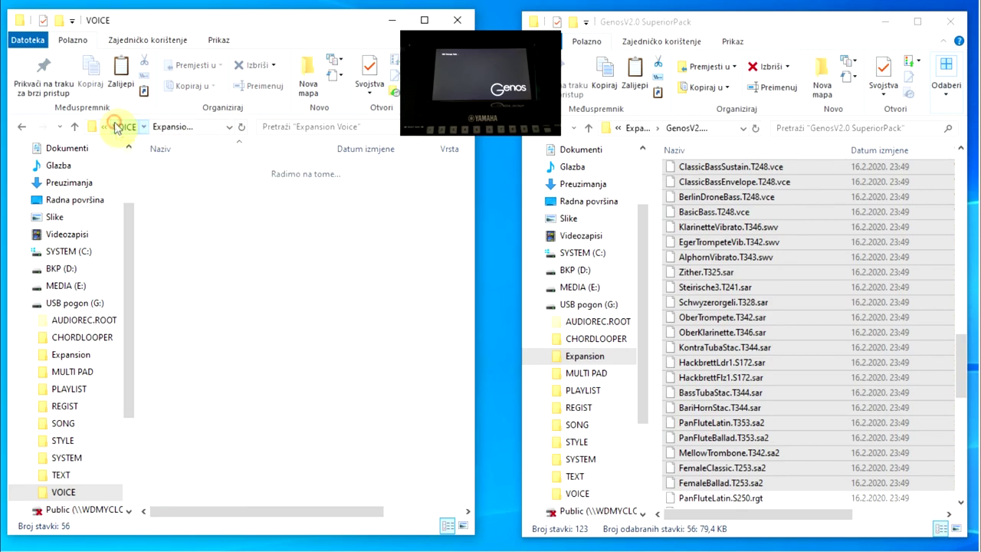
Open the CMI Fairlight Legends folder under Expansion and copy all its voice files, from Balalaika.S118.vce to Wunder Str. 2.S068.vce
left_click(763, 258)
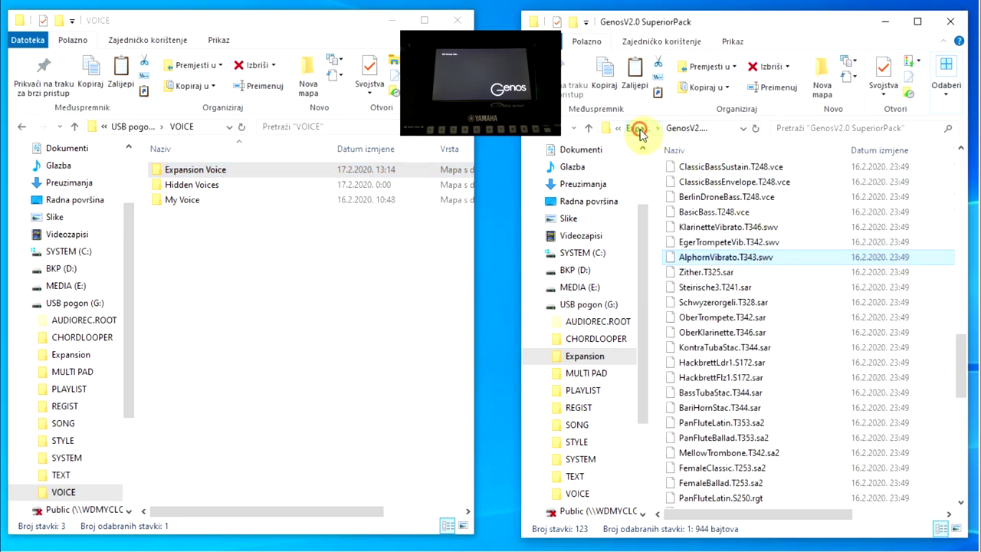
left_click(638, 129)
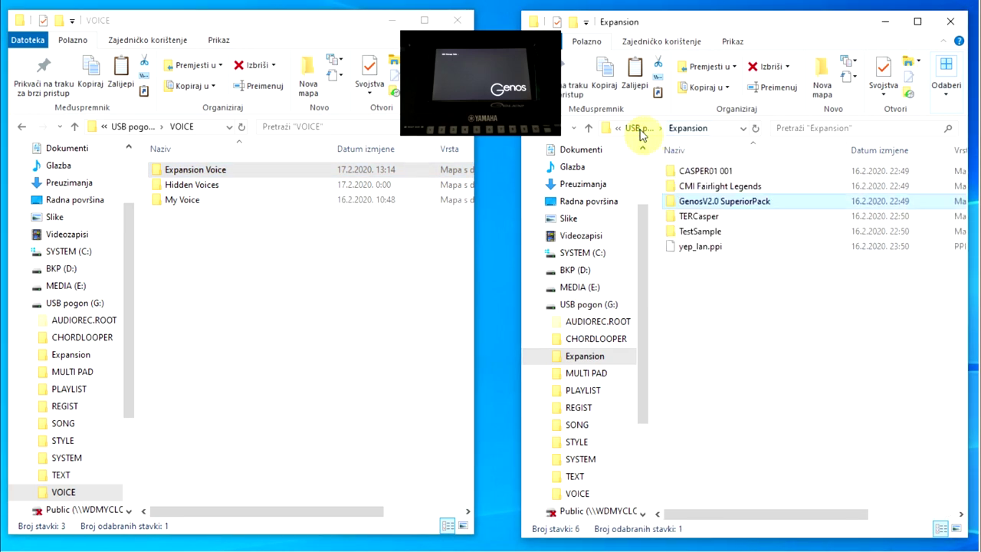
double_click(743, 188)
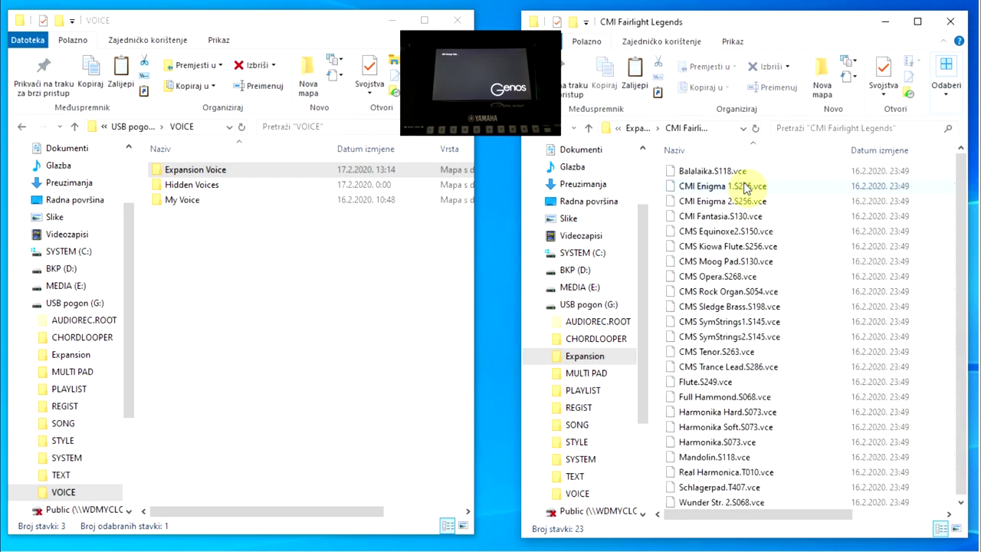
left_click(737, 174)
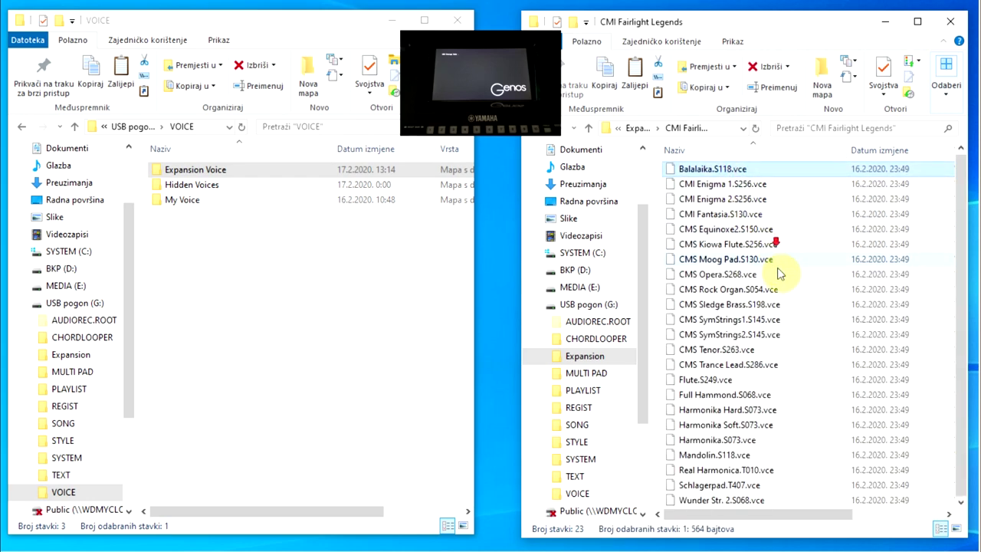
left_click(725, 500, "shift")
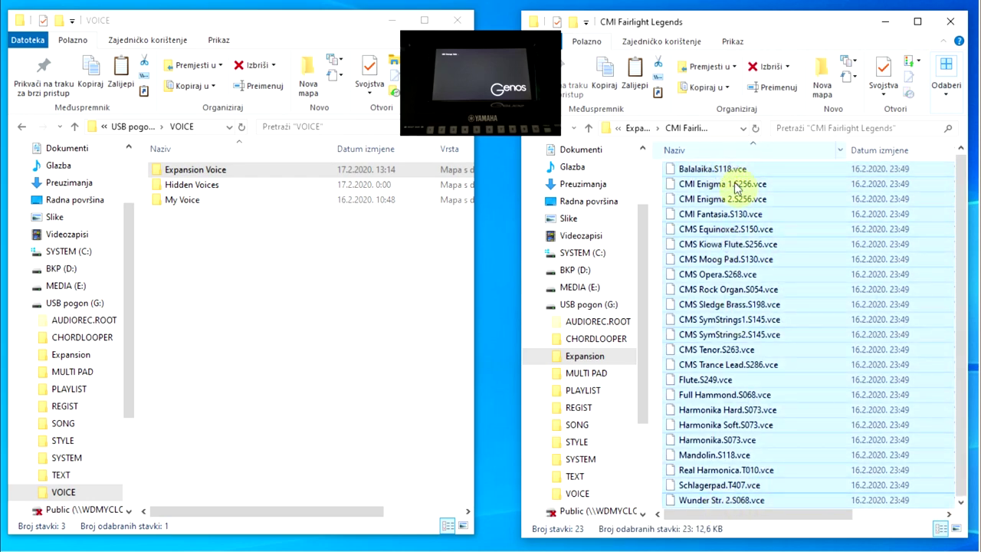
right_click(735, 217)
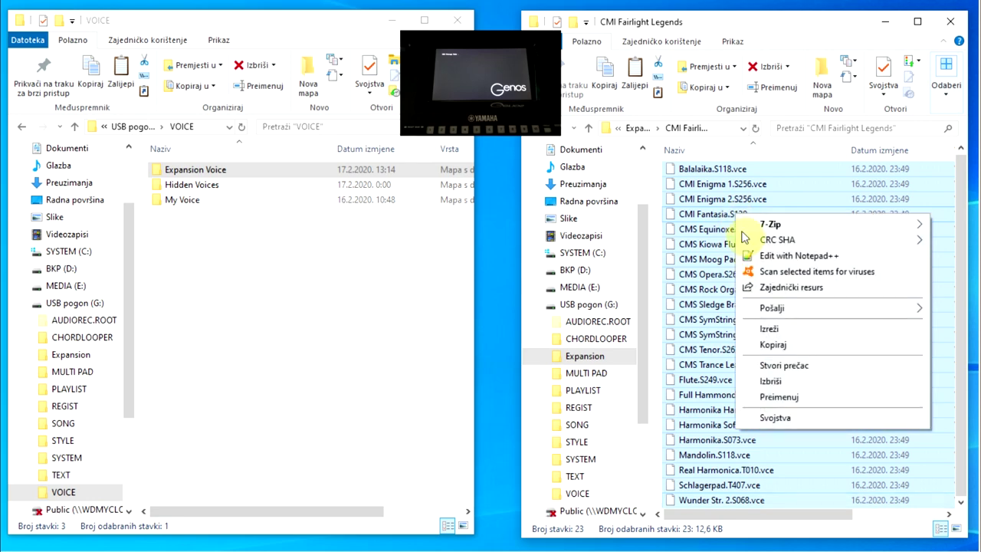
left_click(773, 344)
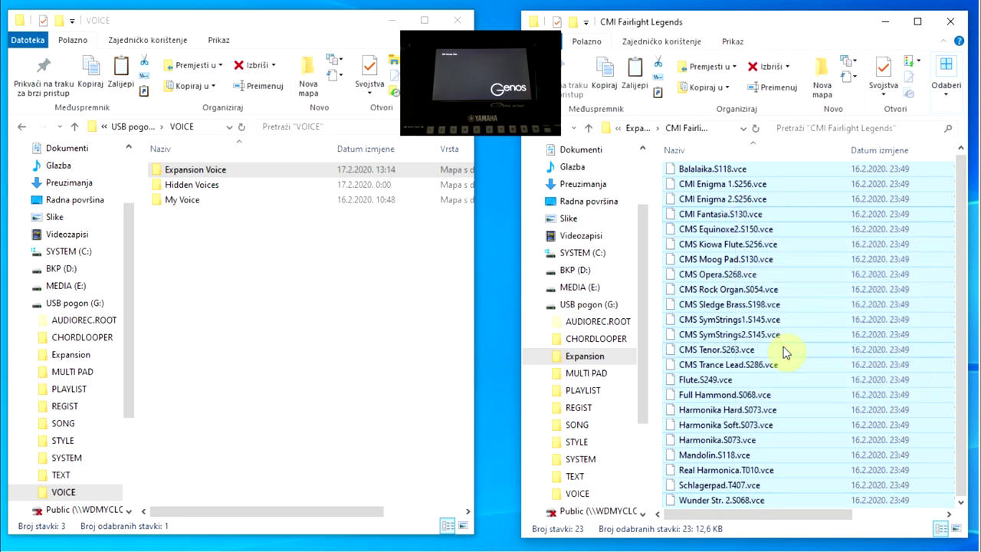
Paste the CMI Fairlight Legends voices into the Expansion Voice folder and return to VOICE
double_click(233, 174)
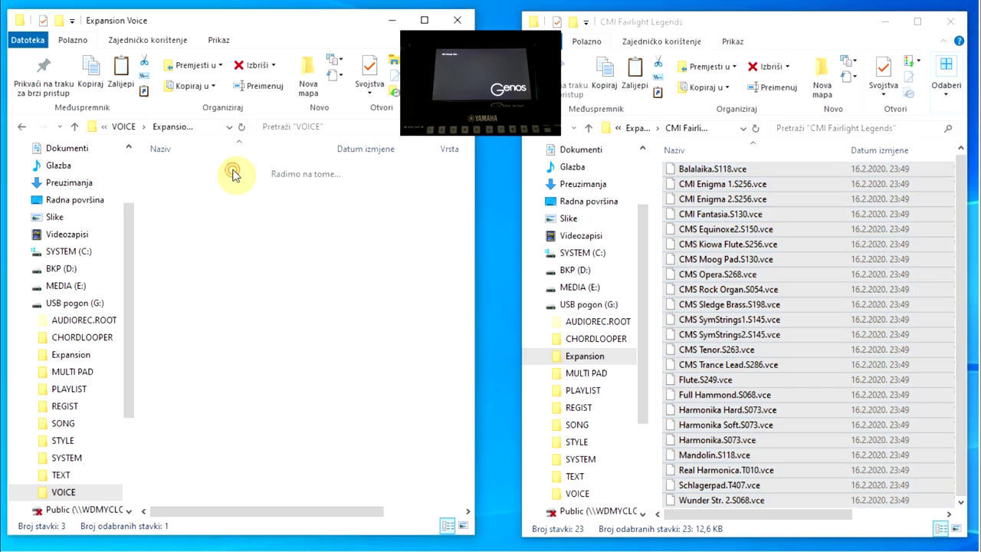
right_click(315, 215)
left_click(354, 312)
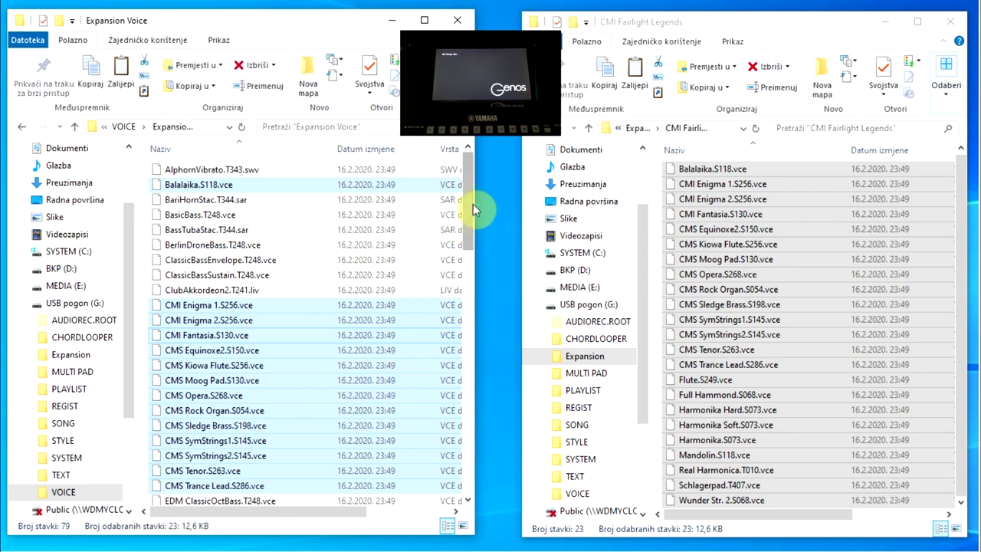
mouse_move(465, 189)
left_mouse_down()
mouse_move(464, 436)
mouse_move(465, 192)
left_mouse_up()
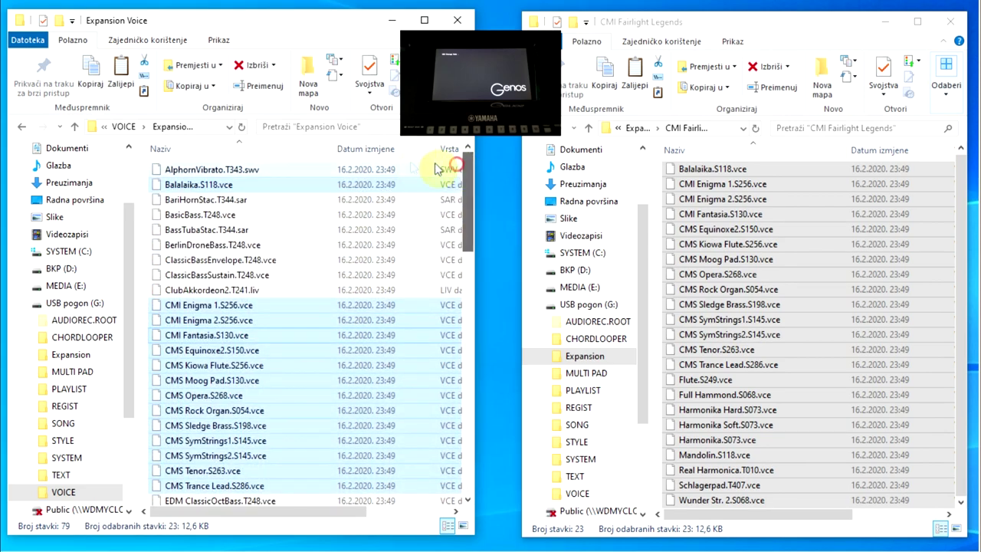
left_click(124, 128)
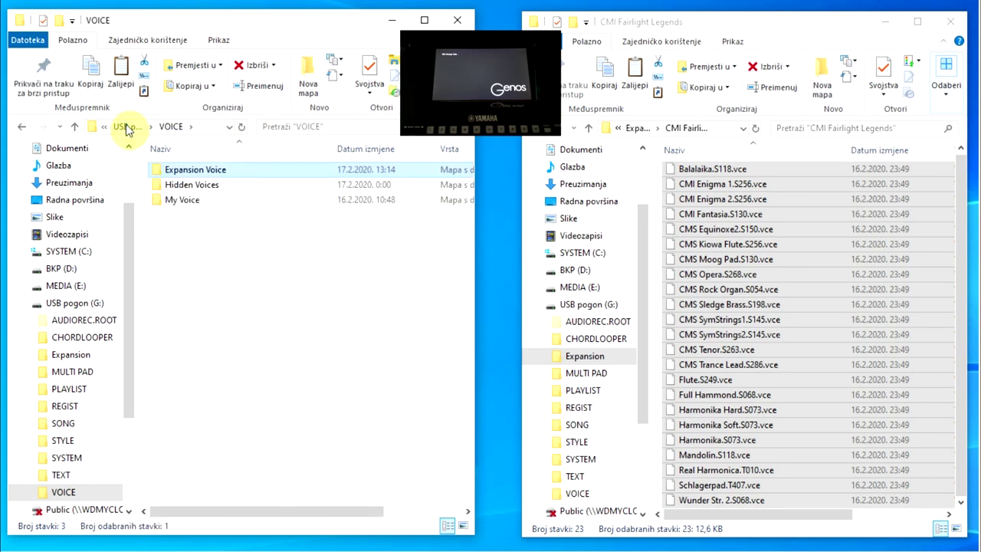
Open GenosV2.0 SuperiorPack under Expansion, with its window widened to show the file types, and sort the files by type
left_click(638, 129)
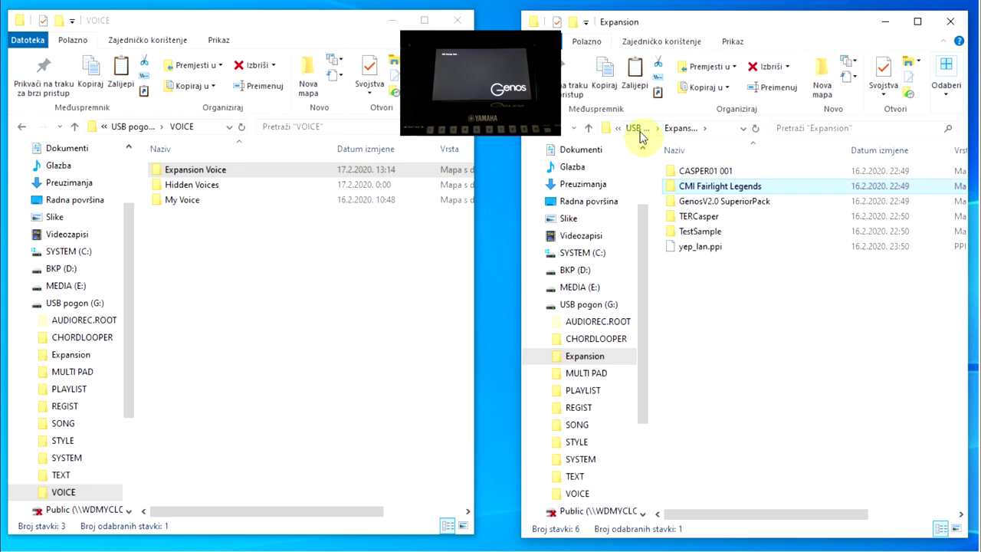
double_click(732, 201)
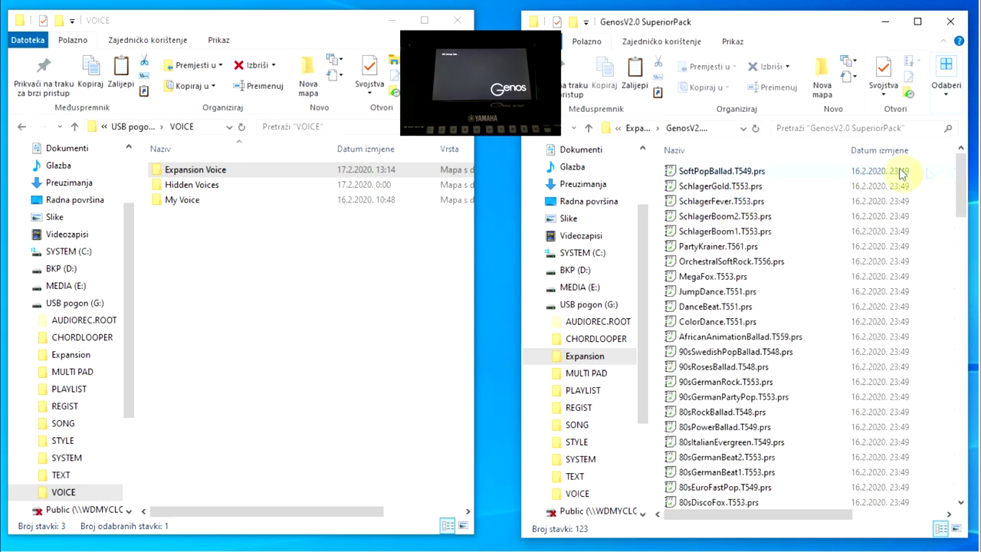
left_click_drag(520, 243, 225, 238)
left_click(699, 150)
left_click(699, 150)
Copy all the .prs style files from SoftPopBallad.T549.prs through 6-8ItalianAmo.T549.prs
left_click(453, 175)
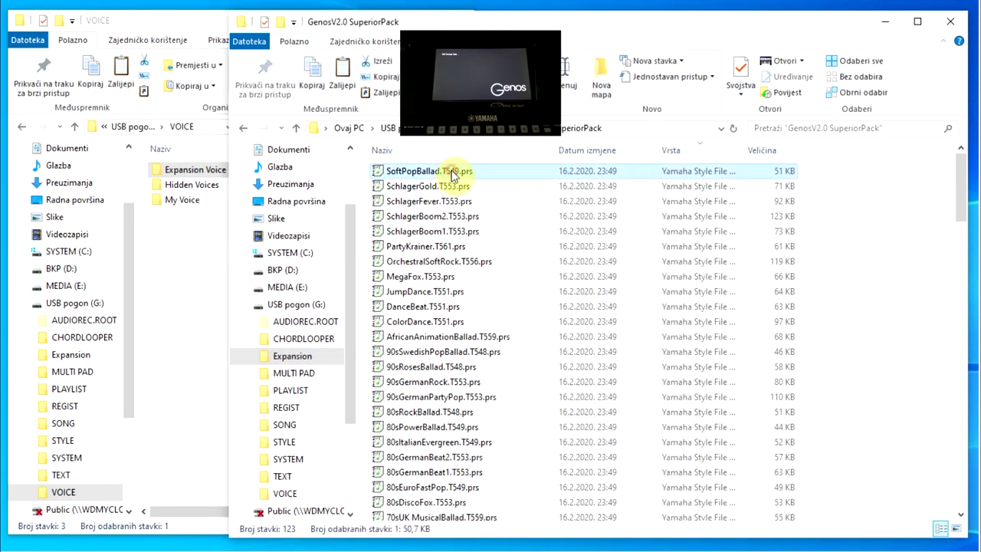
scroll(457, 190, "down", 10)
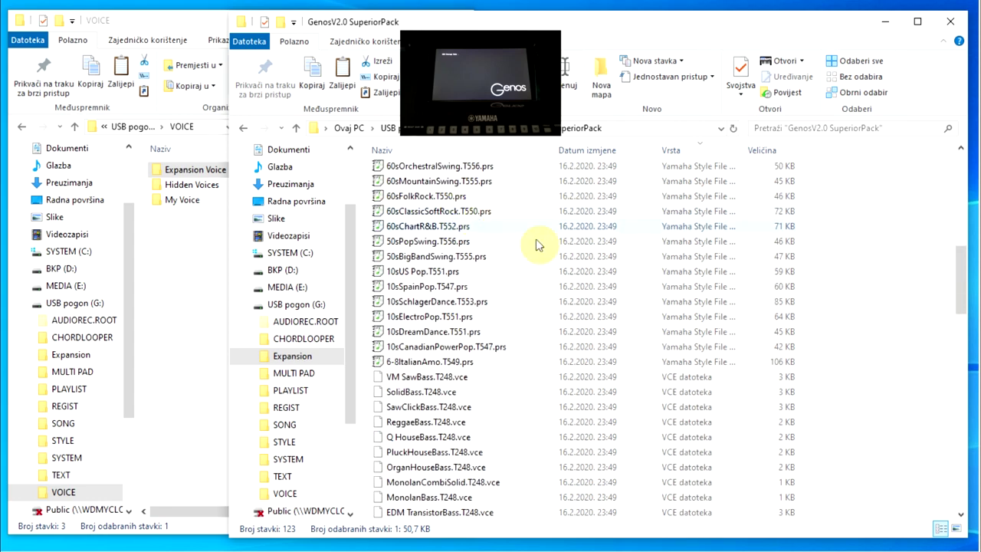
left_click(434, 361, "shift")
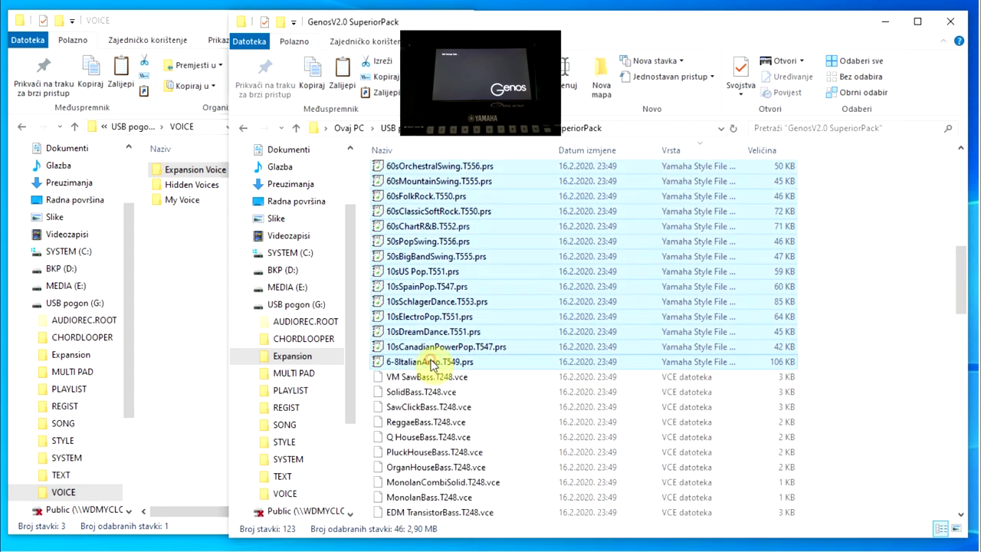
right_click(451, 230)
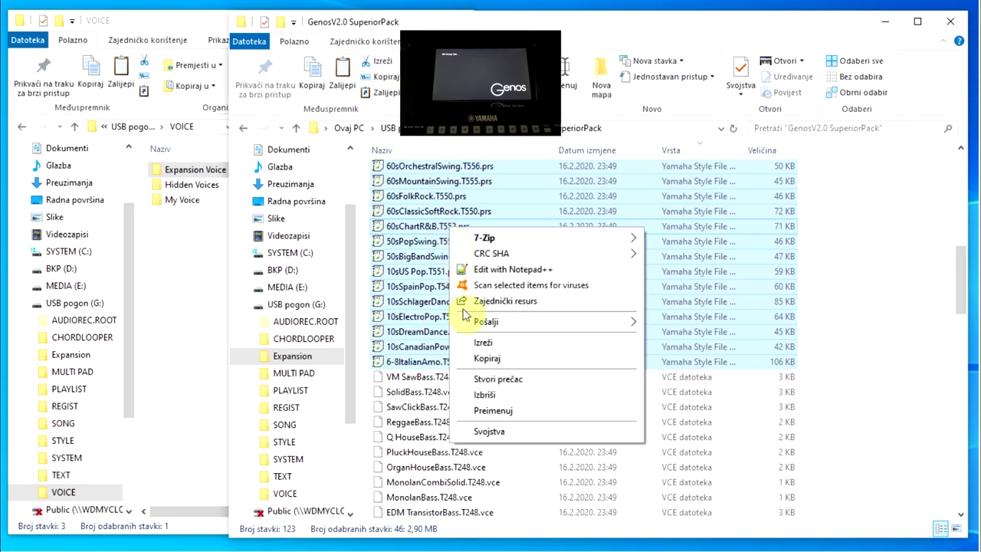
left_click(484, 360)
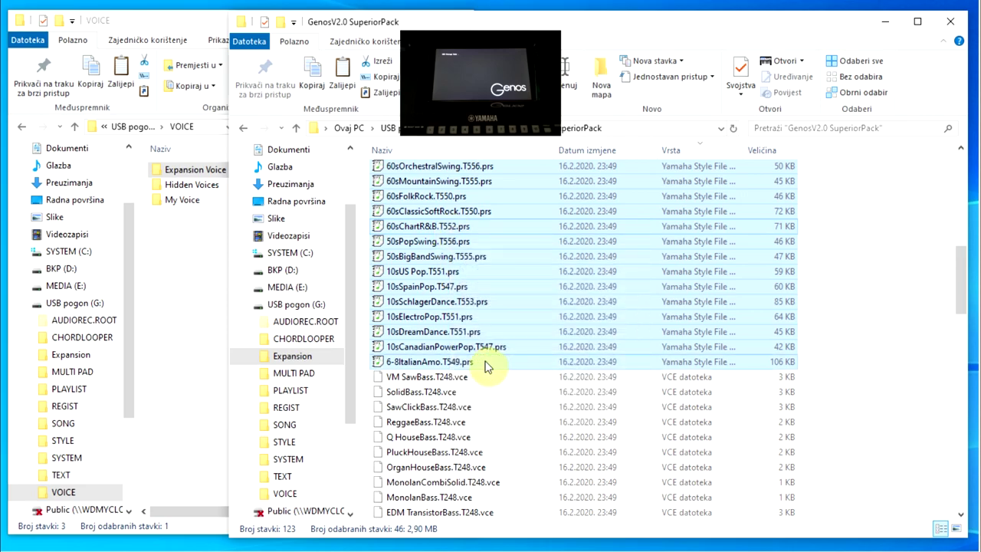
Narrow the GenosV2.0 SuperiorPack window to uncover the VOICE window, and open the USB drive's STYLE folder there
left_click_drag(230, 276, 515, 278)
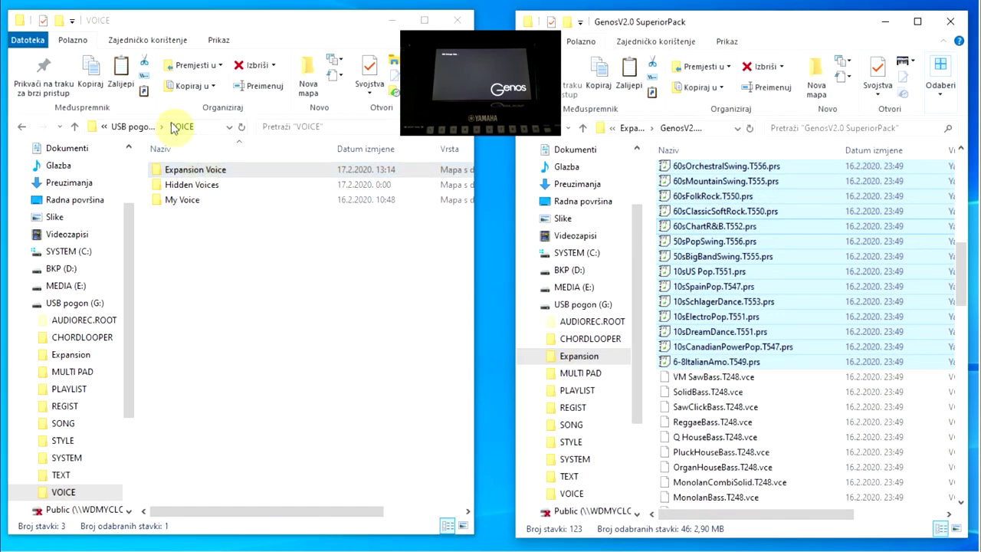
left_click(131, 127)
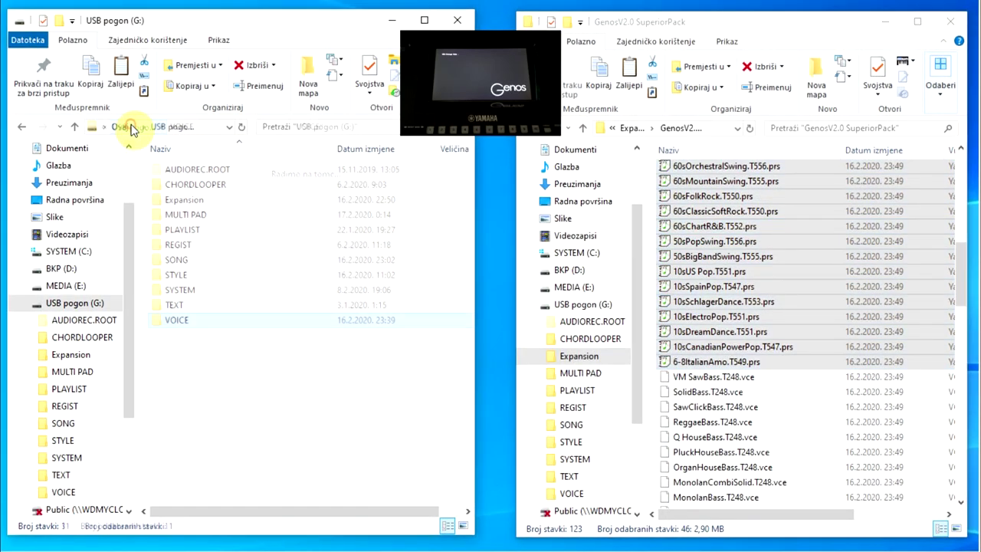
double_click(176, 276)
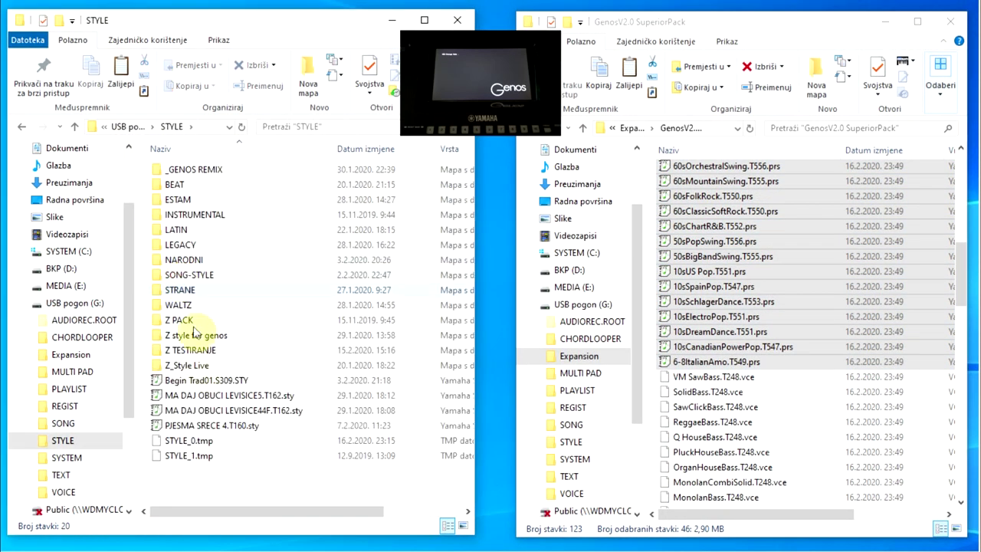
Create a new folder named Expansion Style inside STYLE and open it
right_click(221, 487)
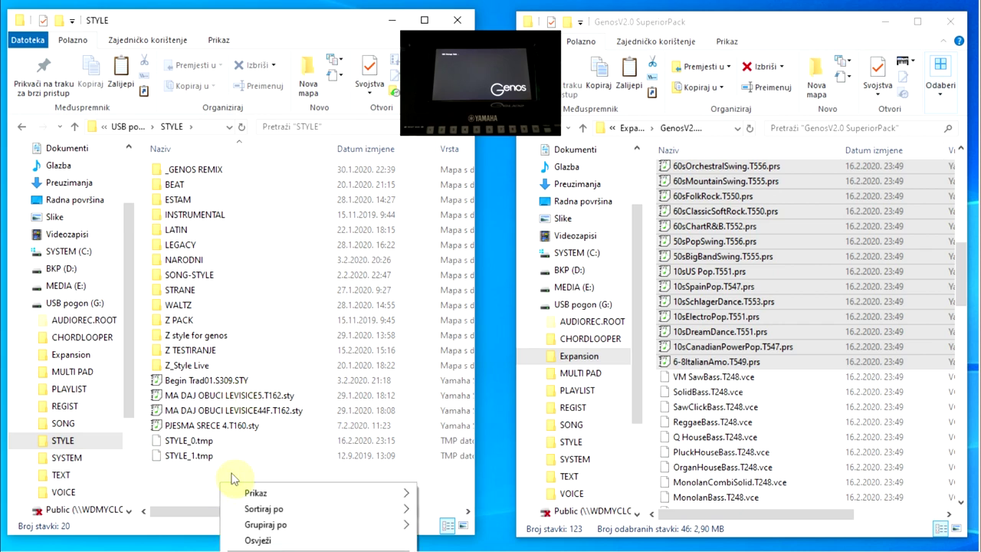
right_click(300, 187)
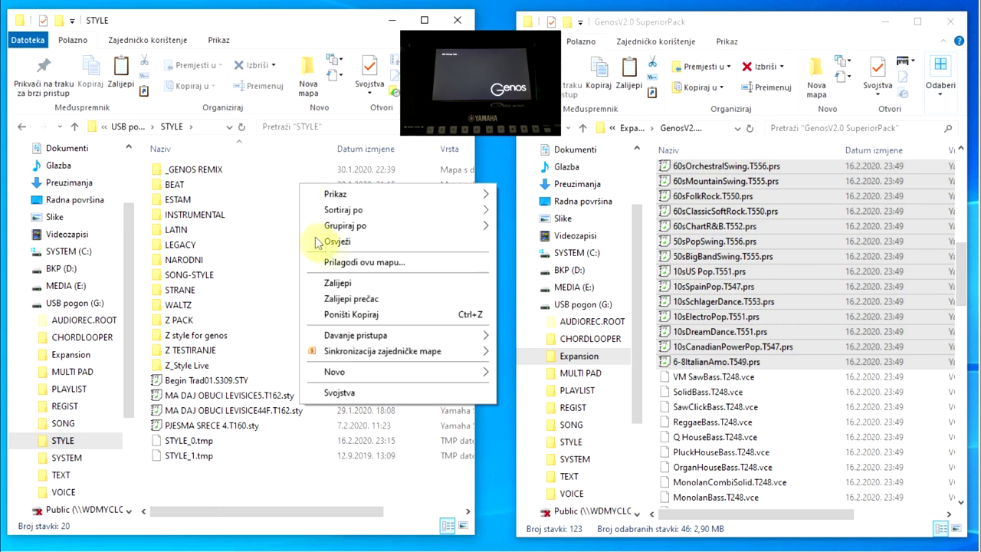
mouse_move(357, 374)
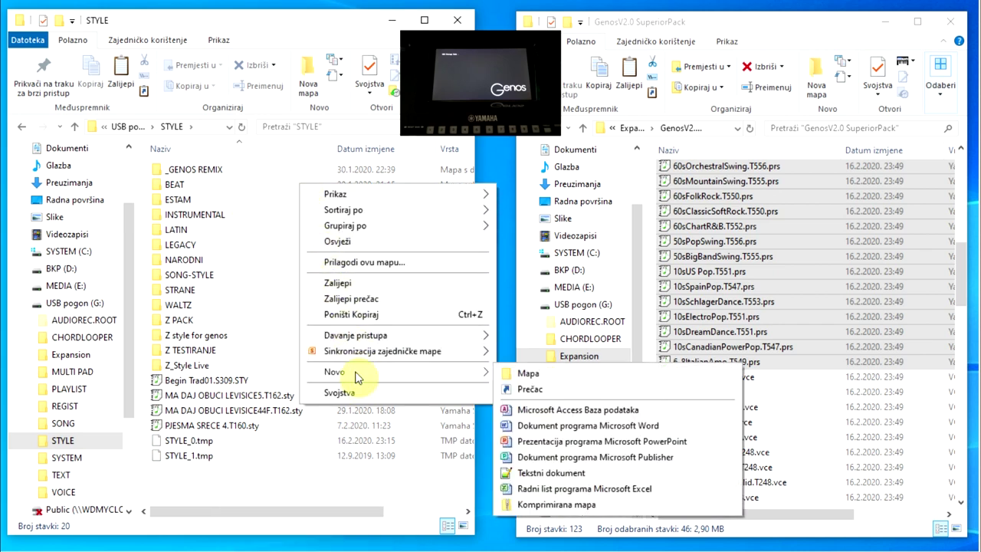
left_click(537, 373)
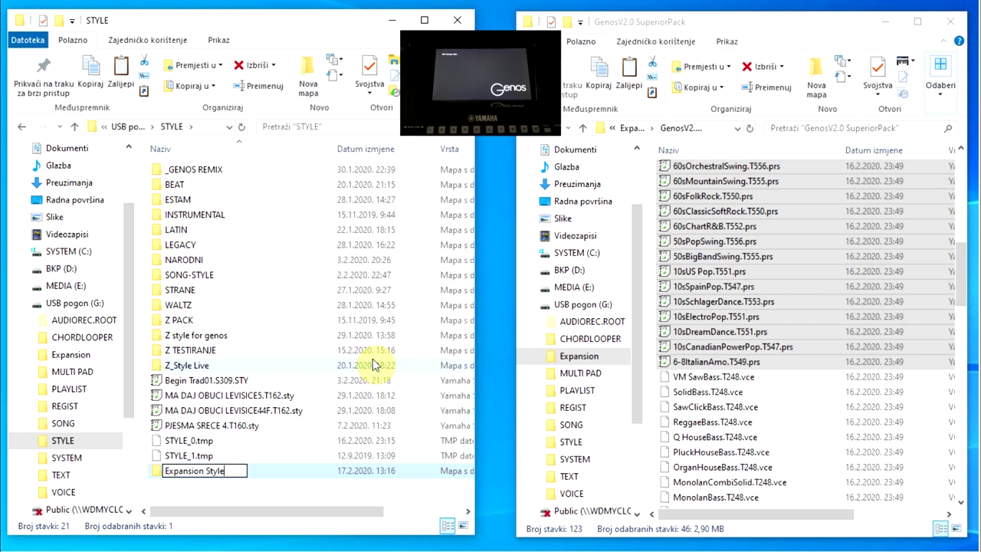
key("Return")
key("Return")
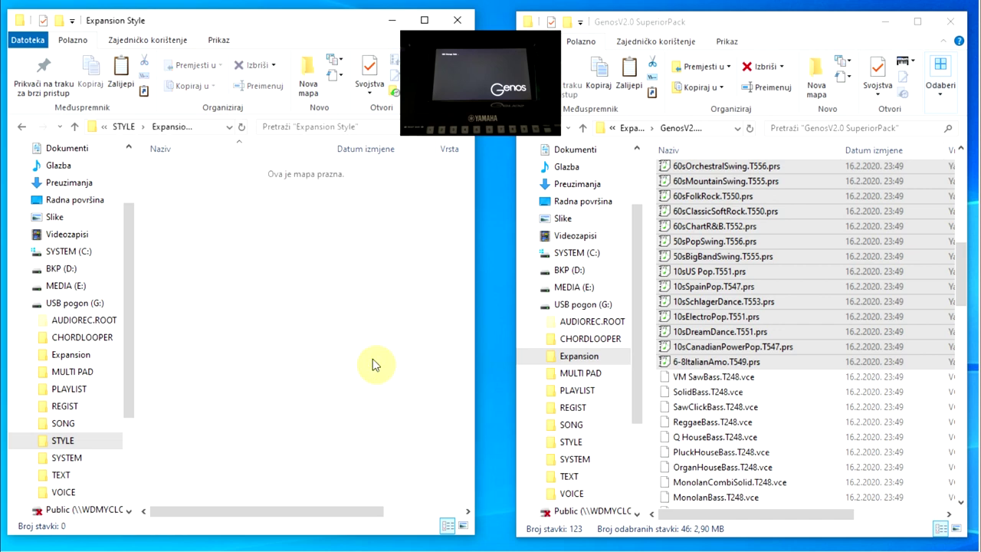
Paste the copied .prs style files into the Expansion Style folder, look through them and return to STYLE
right_click(225, 257)
left_click(278, 355)
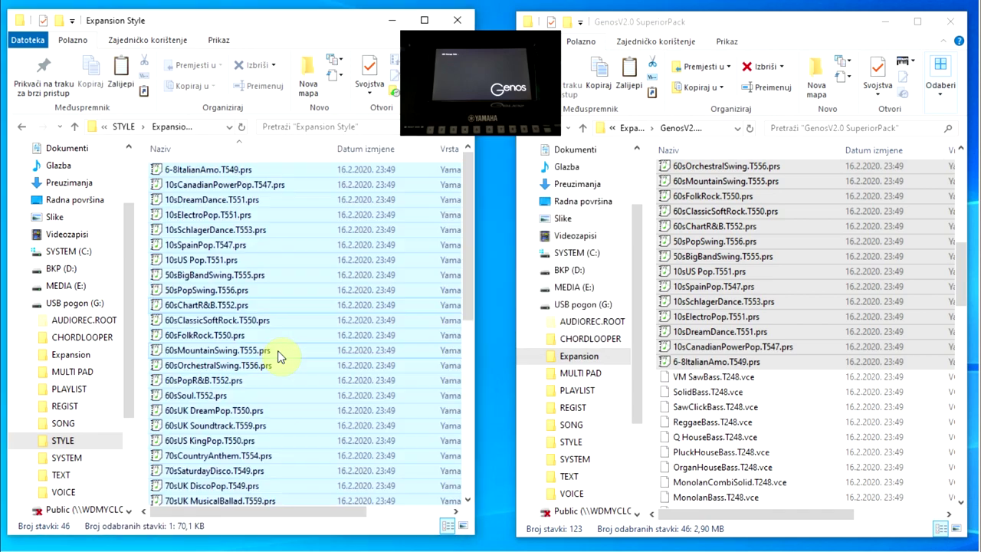
scroll(352, 306, "down", 8)
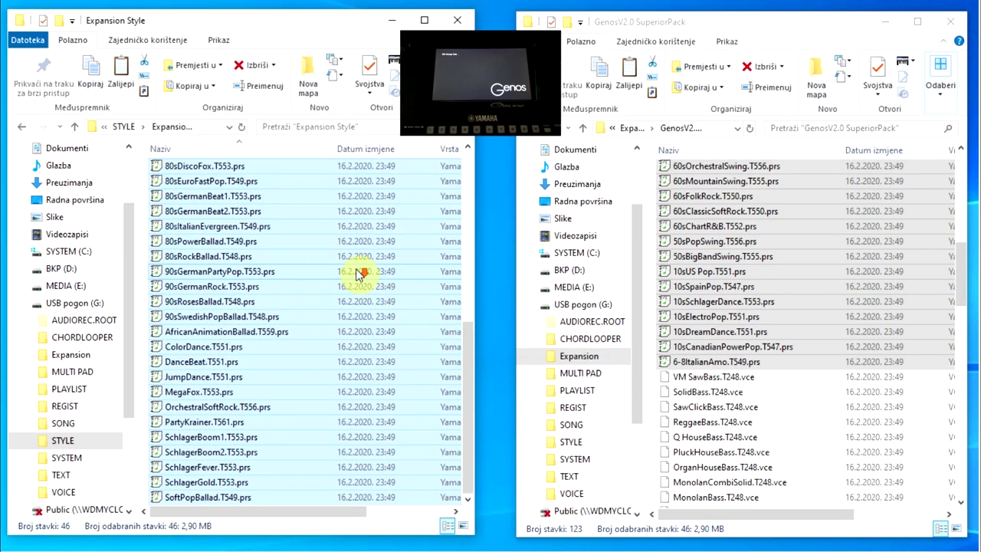
scroll(360, 273, "up", 8)
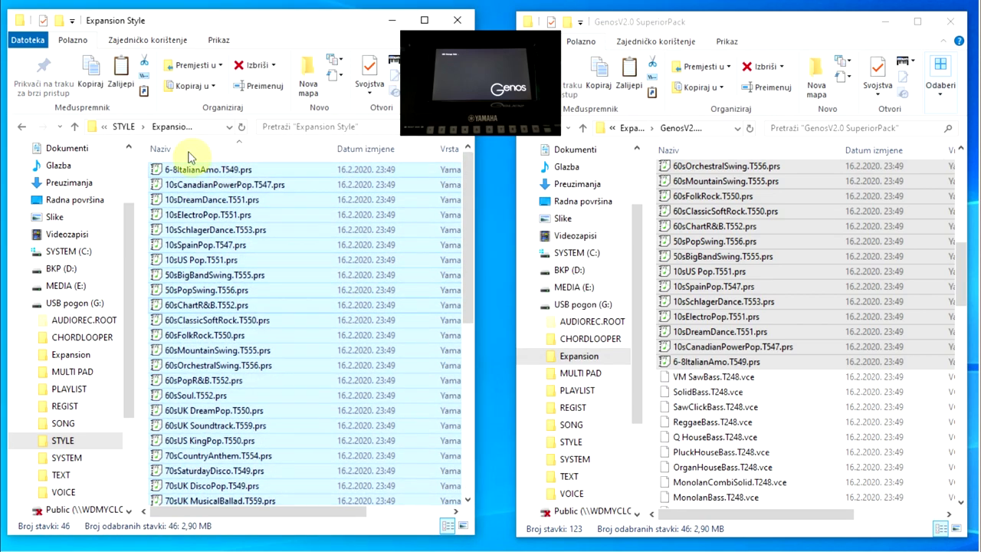
left_click(124, 128)
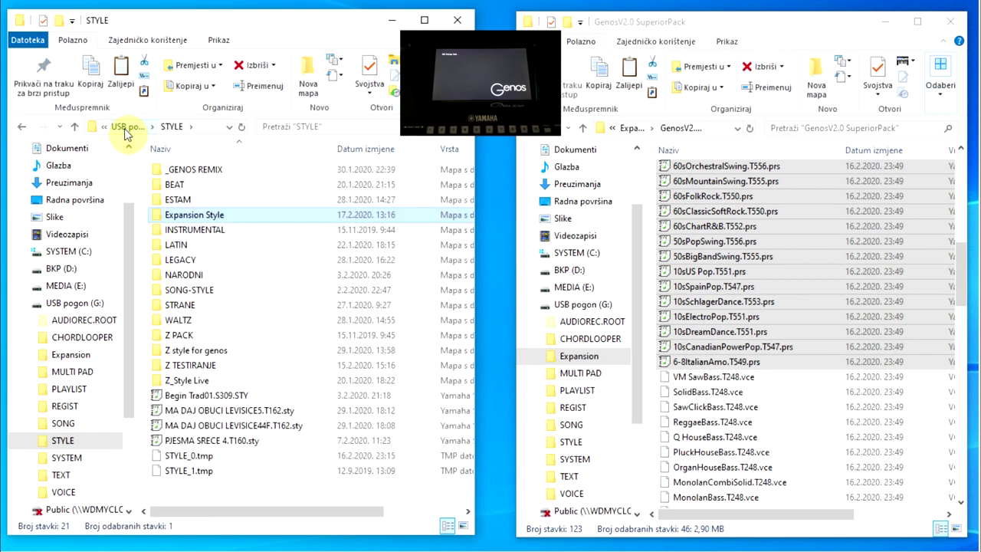
Return the STYLE window to the USB drive's root and the SuperiorPack window to Expansion, and widen the root window
left_click(75, 305)
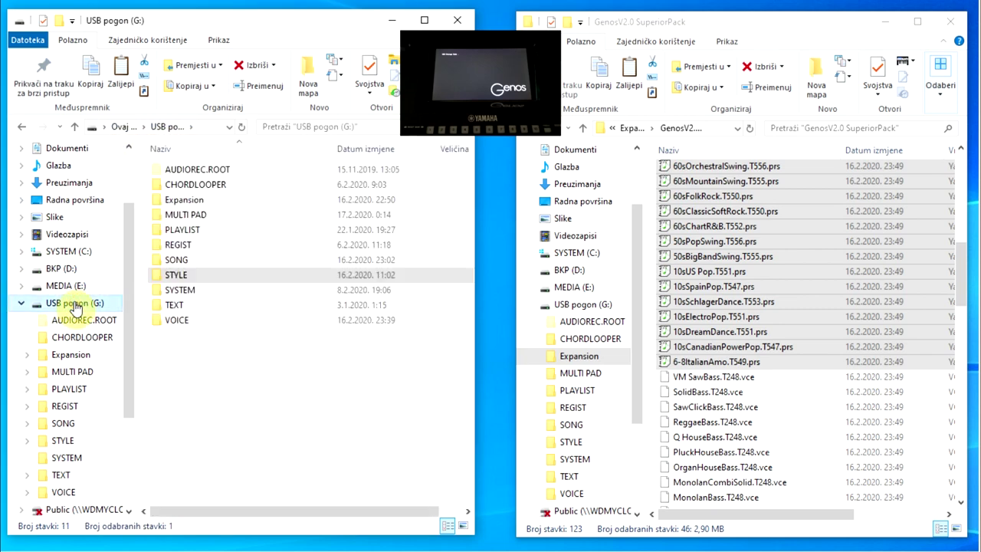
left_click(629, 128)
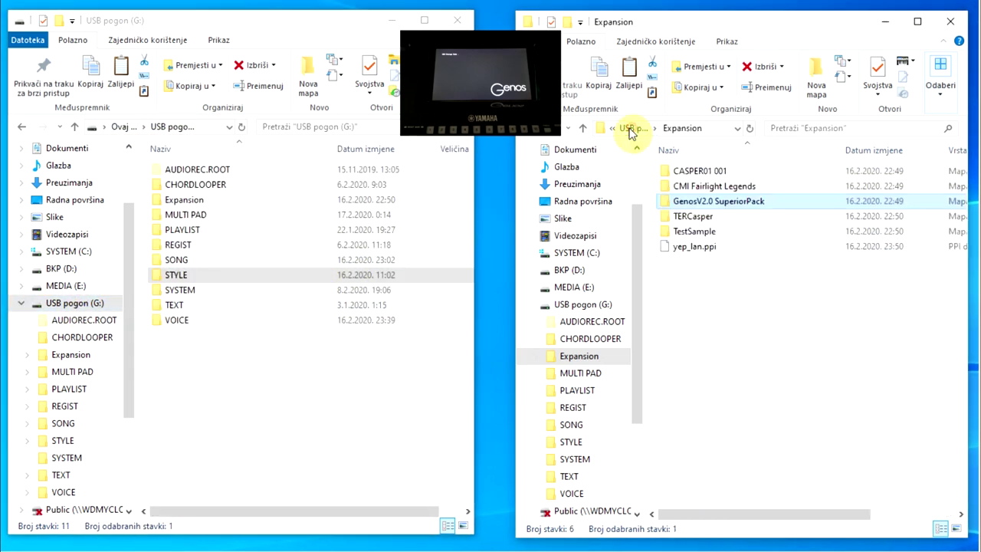
left_click(605, 130)
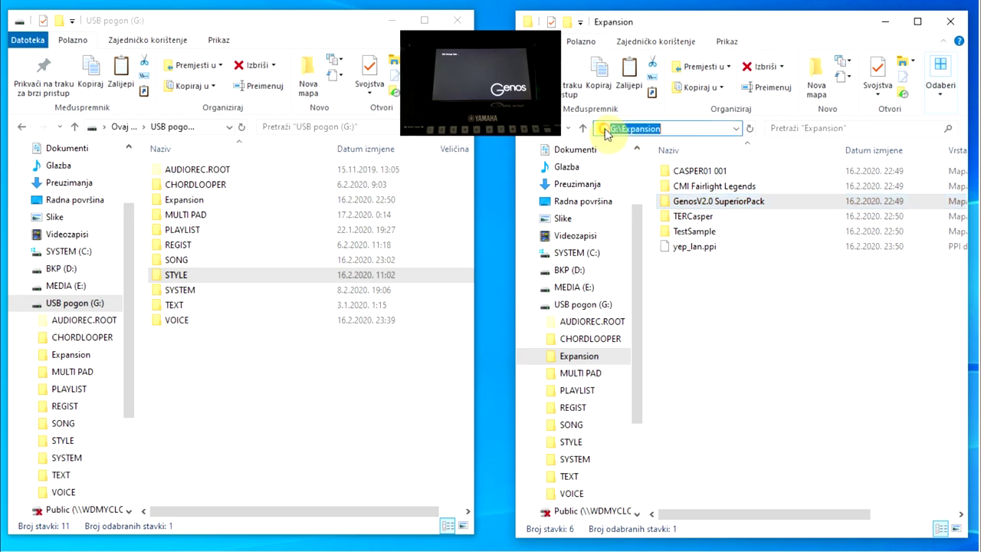
left_click_drag(475, 252, 842, 265)
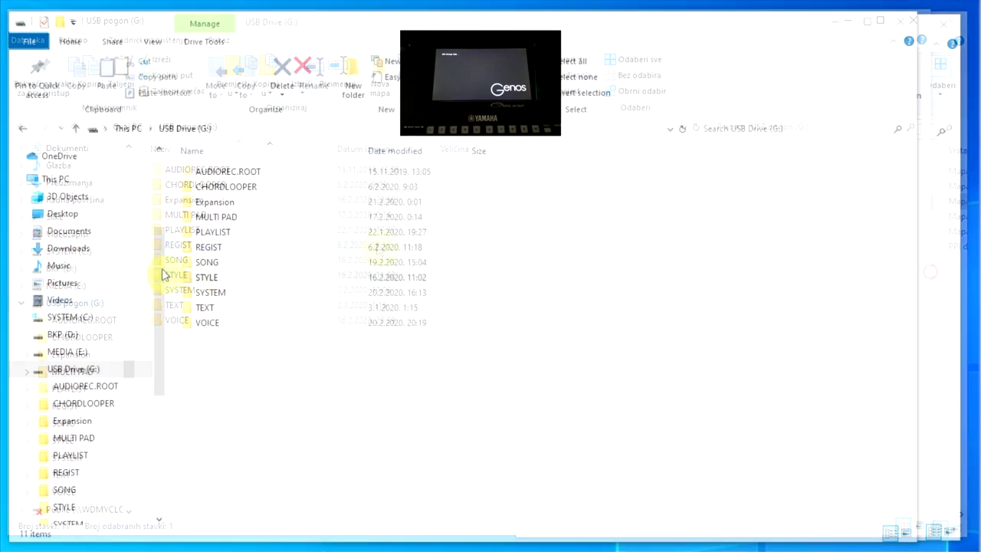
Eject the USB drive (G:) from the computer
left_click_drag(158, 265, 163, 331)
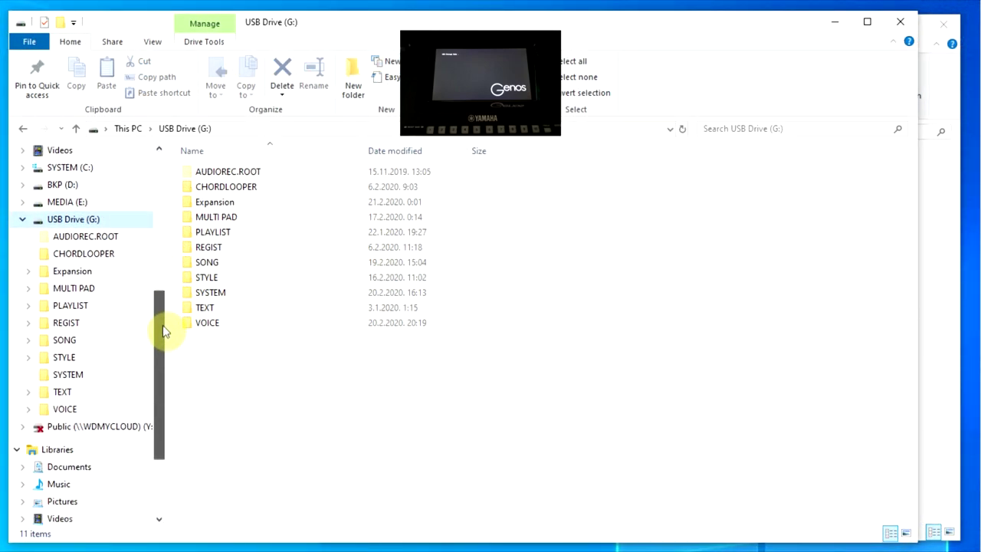
right_click(75, 222)
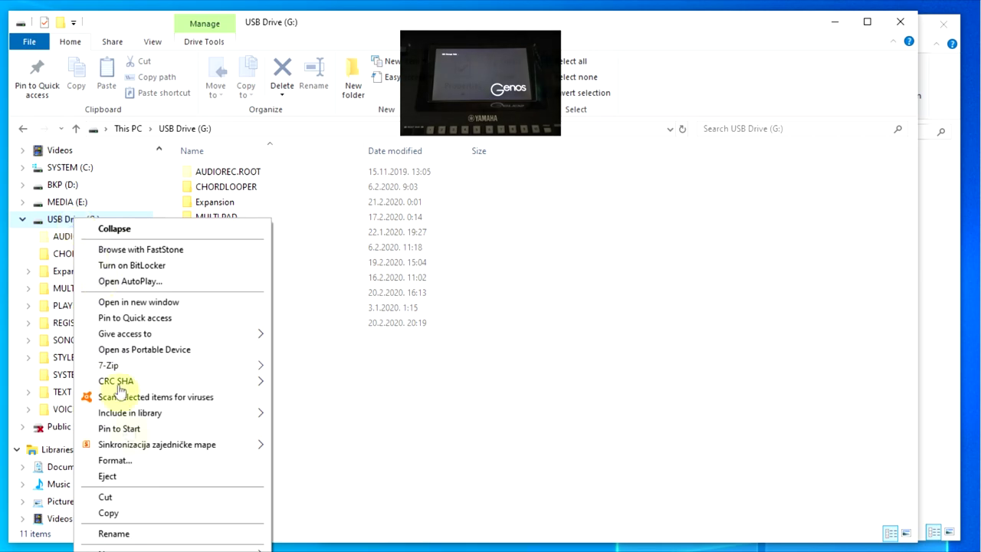
left_click(132, 478)
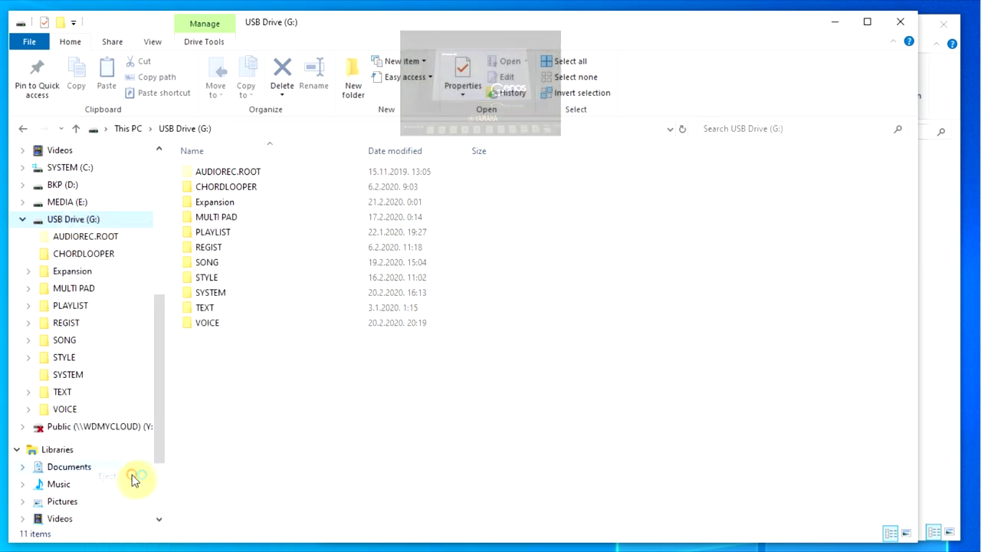